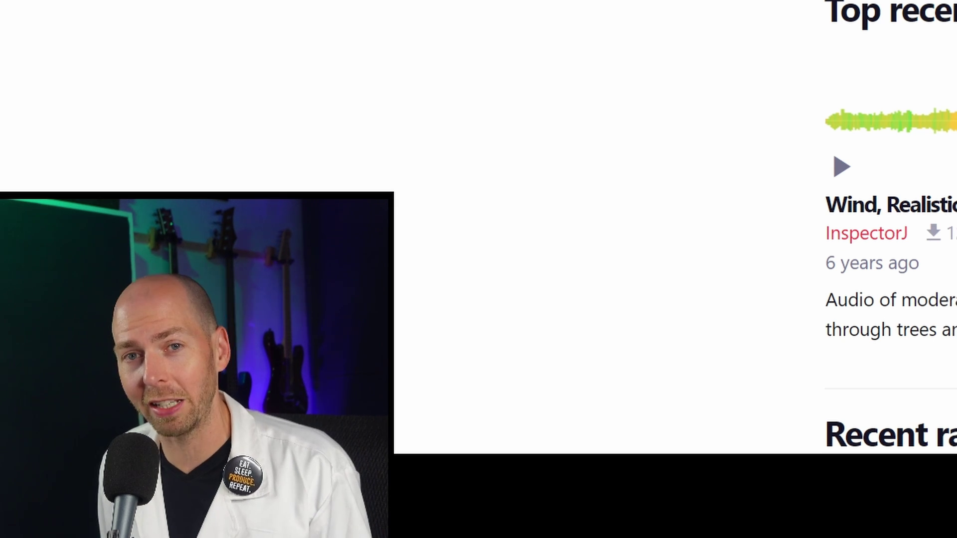
- Look through the featured, popular and recently downloaded sounds on the Freesound homepage
left_click(282, 247)
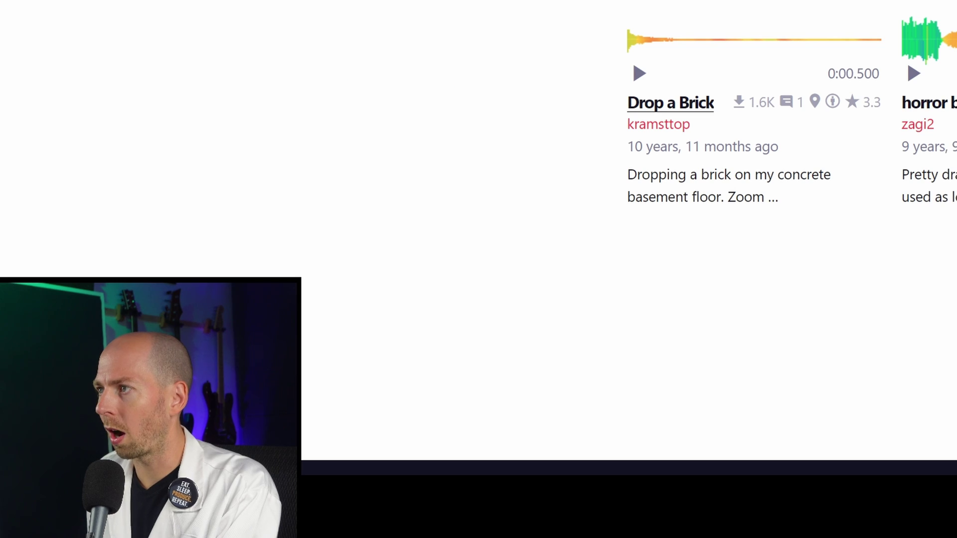
left_click(269, 363)
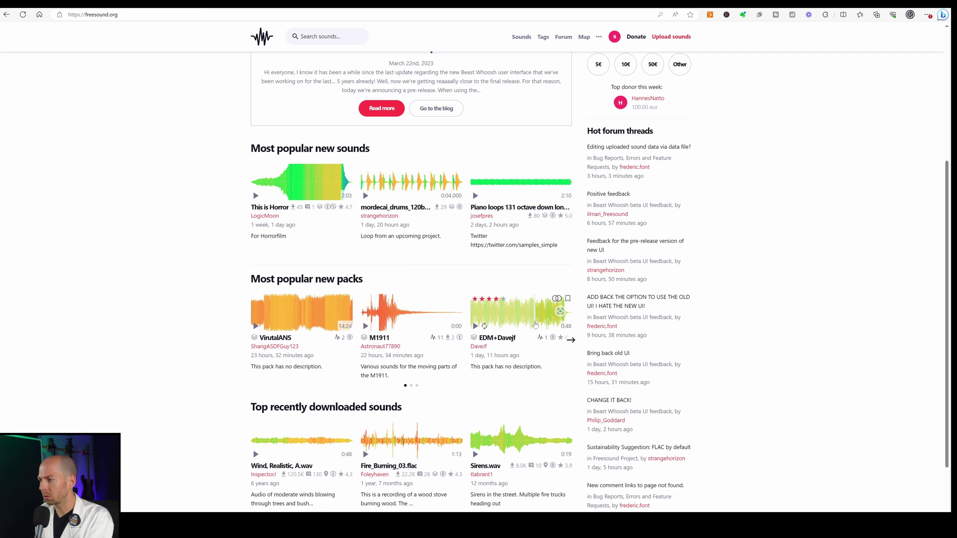
scroll(478, 269, "down", 5)
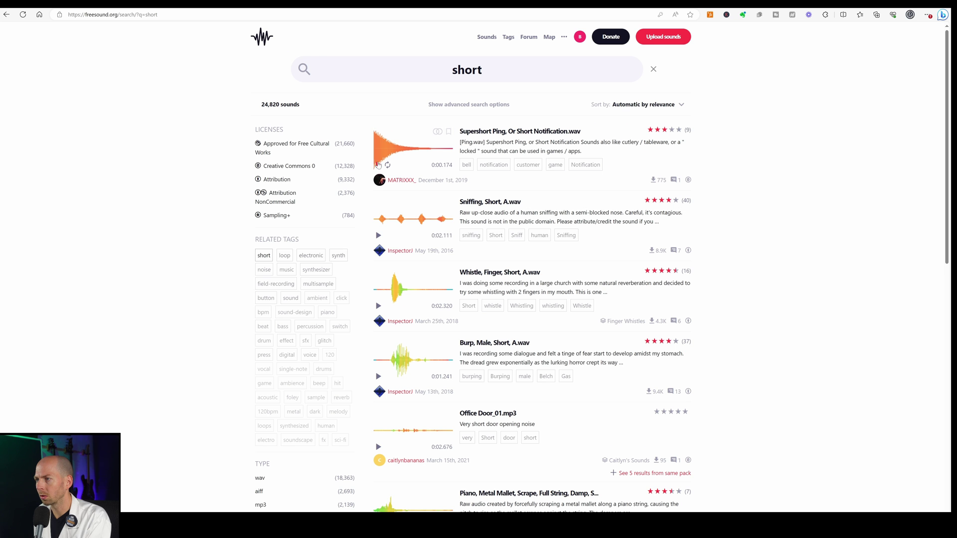
- Search Freesound for "short" and preview several of the sounds, including Whistle, Finger, Short, A.wav
left_click(380, 219)
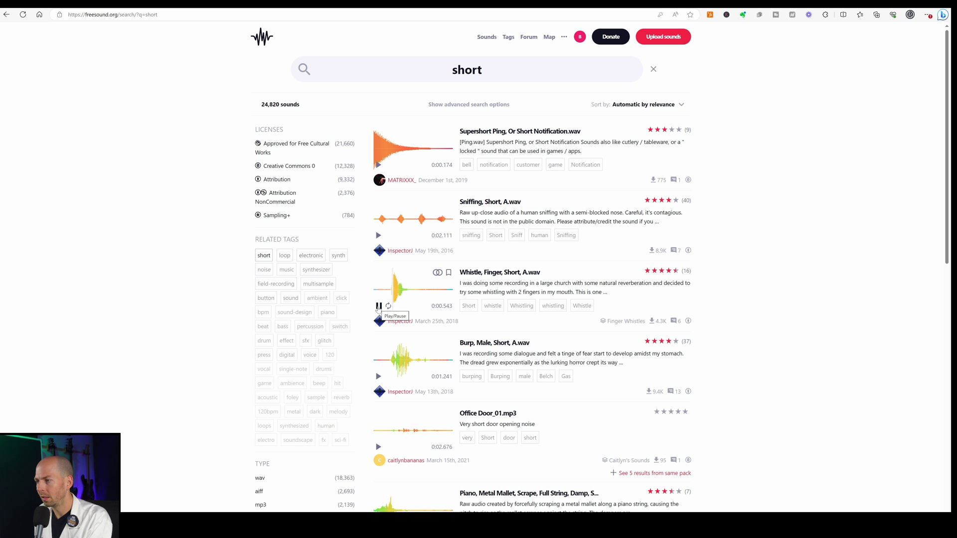
left_click(379, 306)
scroll(576, 321, "down", 2)
left_click(378, 261)
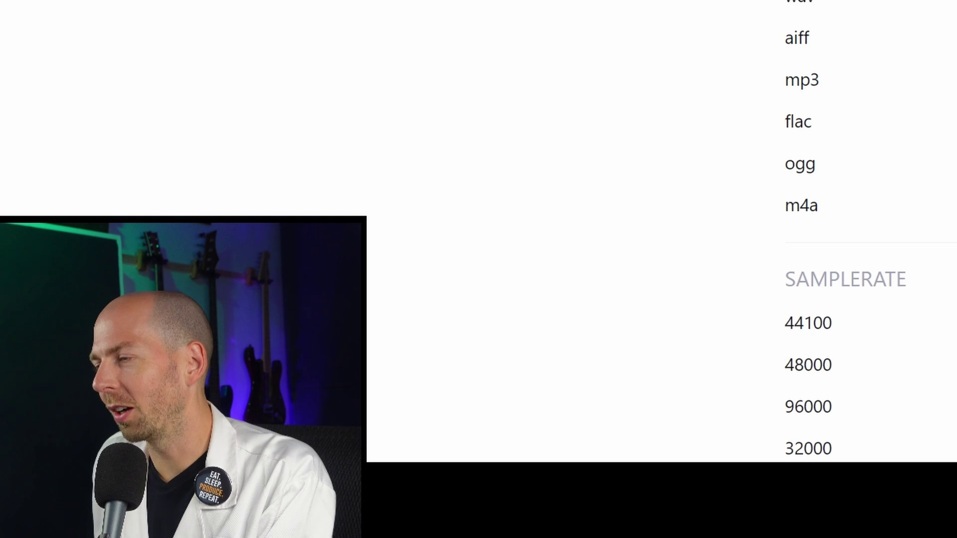
- Download Burp, Male, Short, A.wav and the Piano, Metal Mallet, Scrape sound from their pages, returning to the search results each time
left_click(525, 227)
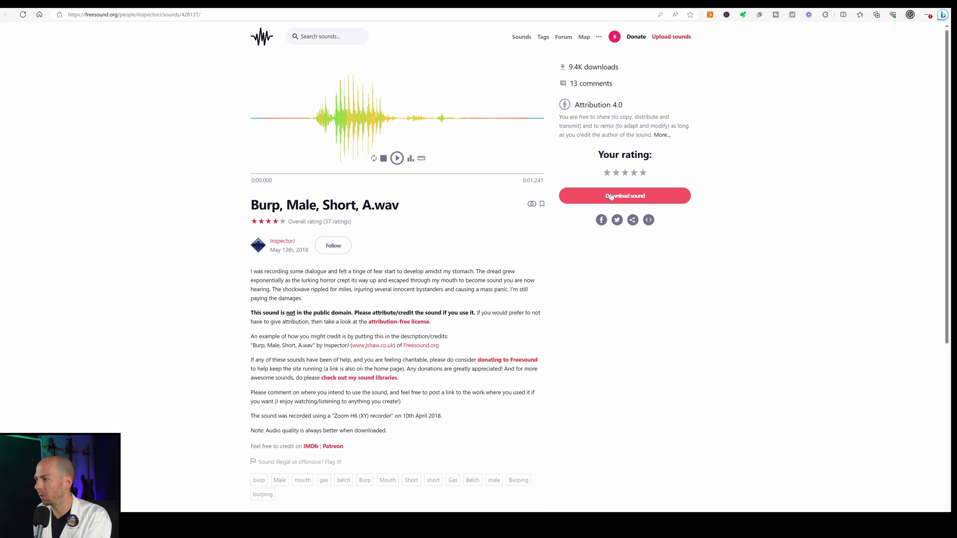
key("alt+Left")
scroll(558, 331, "down", 2)
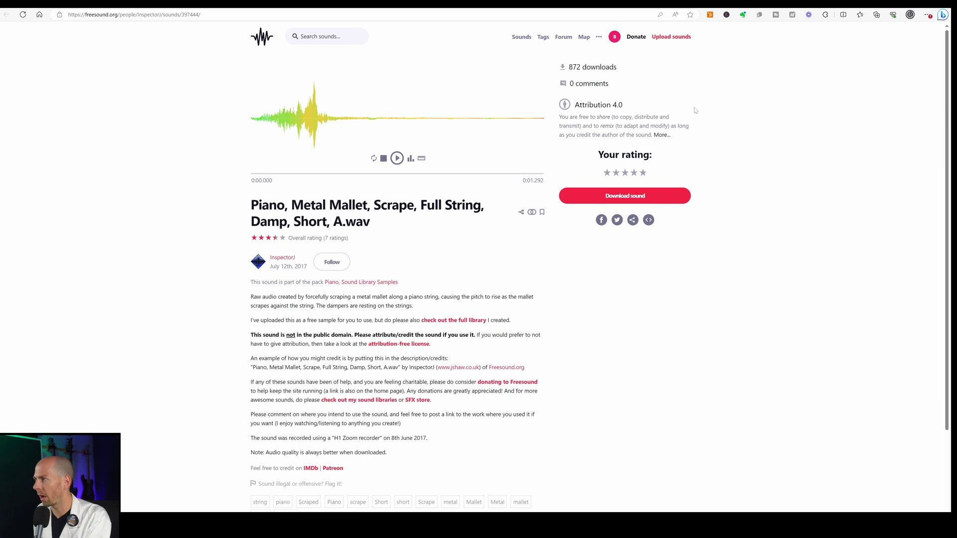
key("alt+Left")
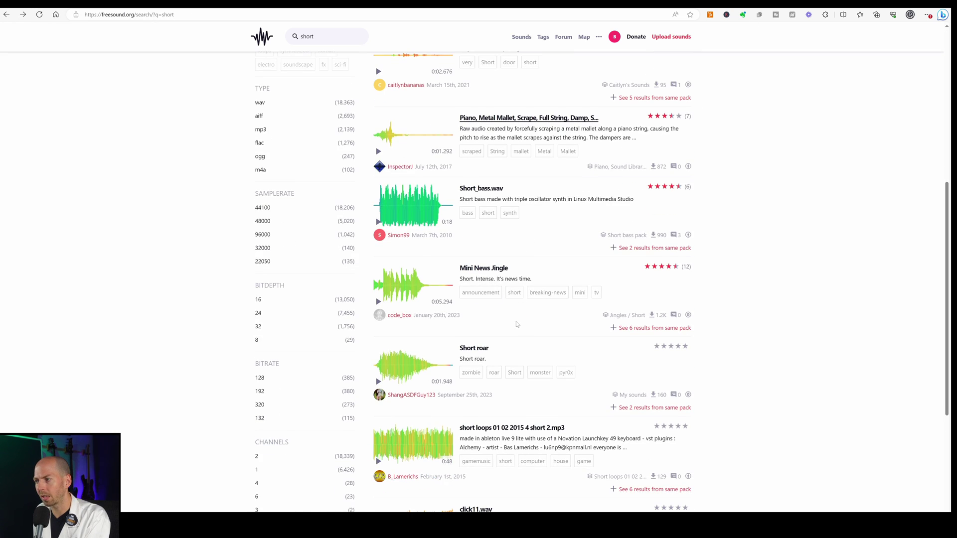
- Download raygun short 2 from page 2 of the "short" results and go to the last results page, 582
scroll(481, 324, "down", 1)
scroll(379, 326, "down", 7)
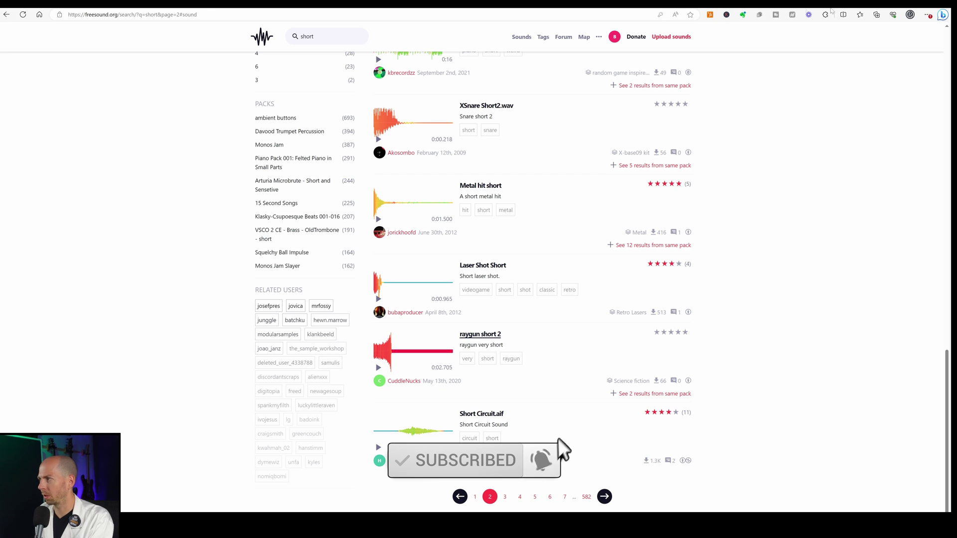
left_click(480, 334)
key("alt+Left")
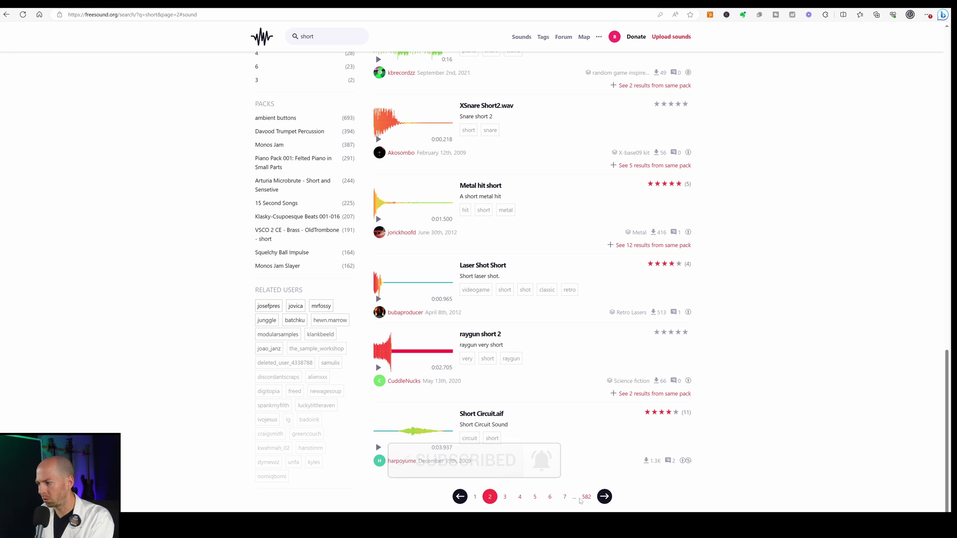
left_click(586, 500)
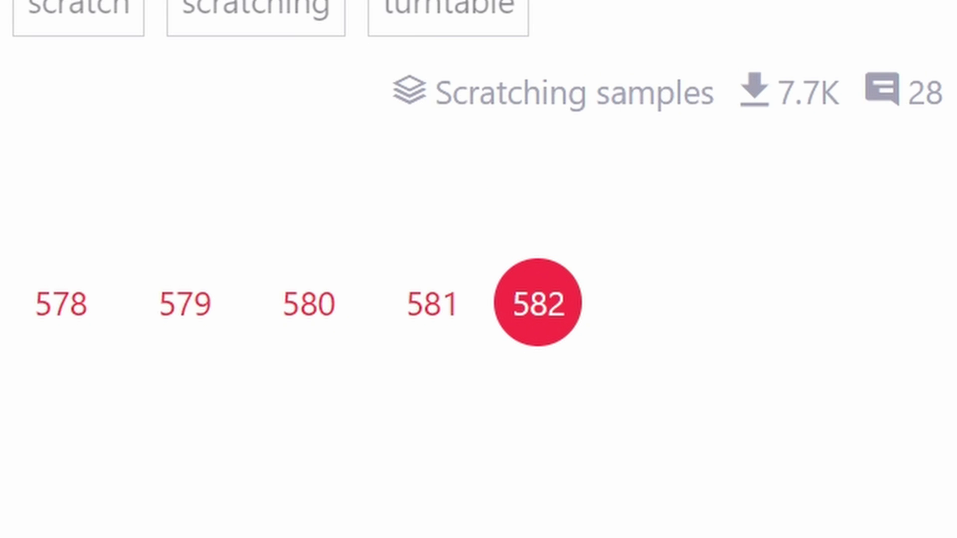
left_click(378, 189)
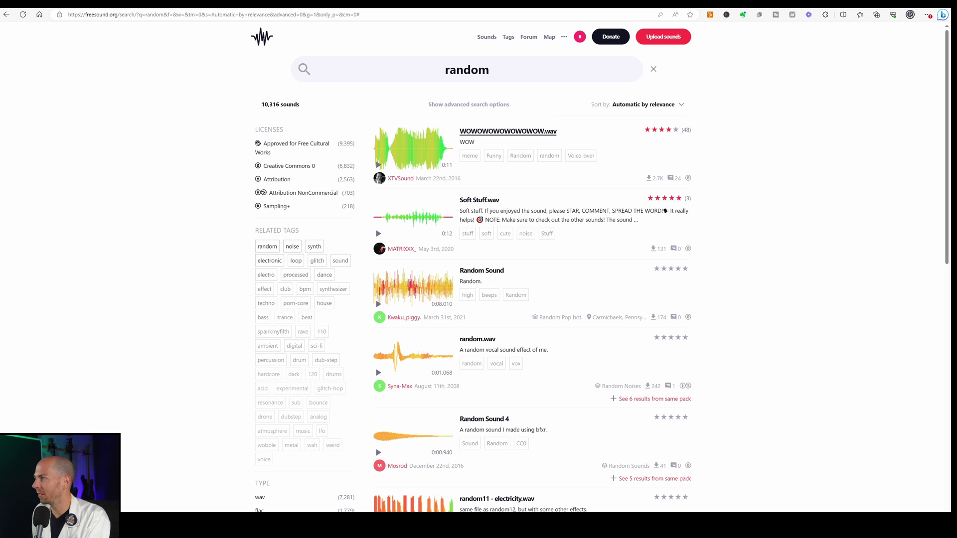
- Get WOWOWOWOWOWOWOW.wav from the "random" results and preview door sounds in the "creaking" results
left_click(508, 131)
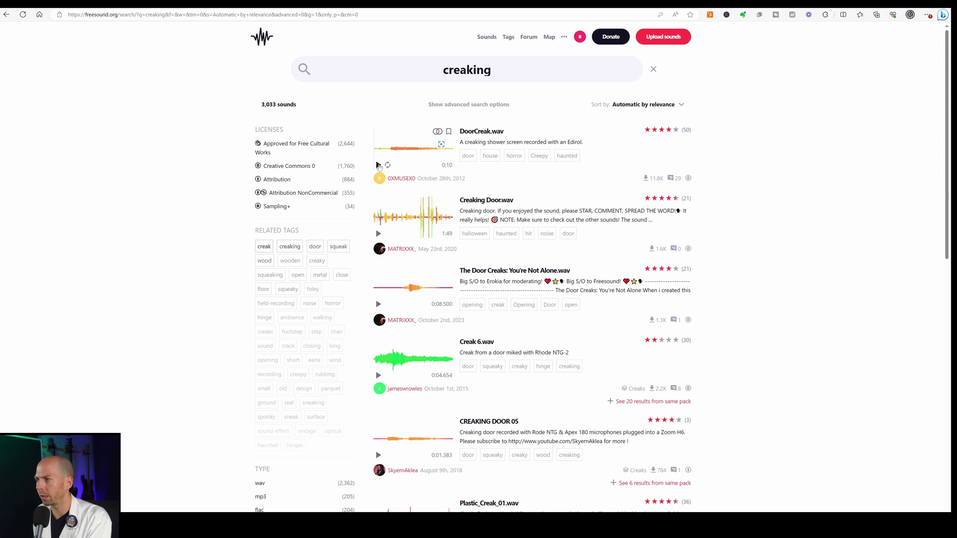
left_click(379, 214)
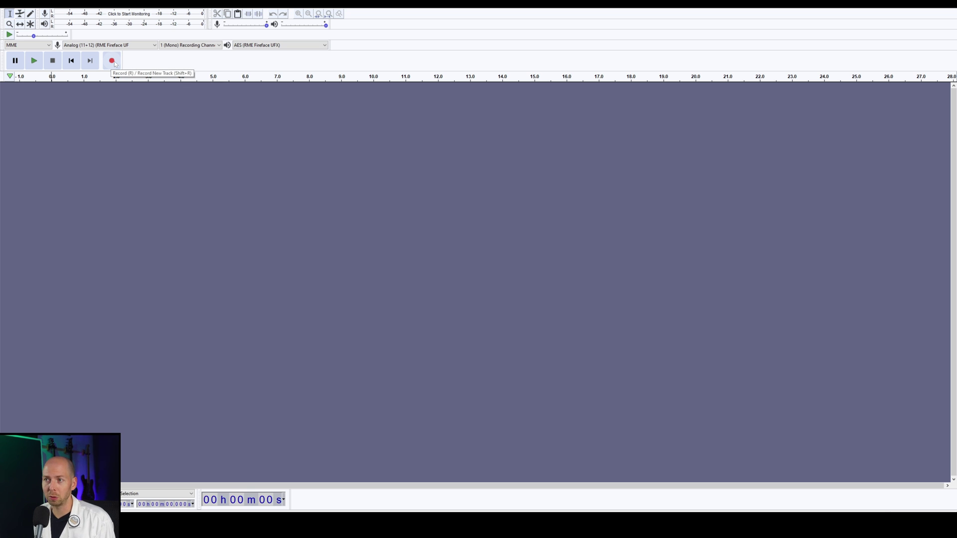
- Switch to Audacity, record a short vocal sound, trim the silence before it and play it back
left_click(115, 64)
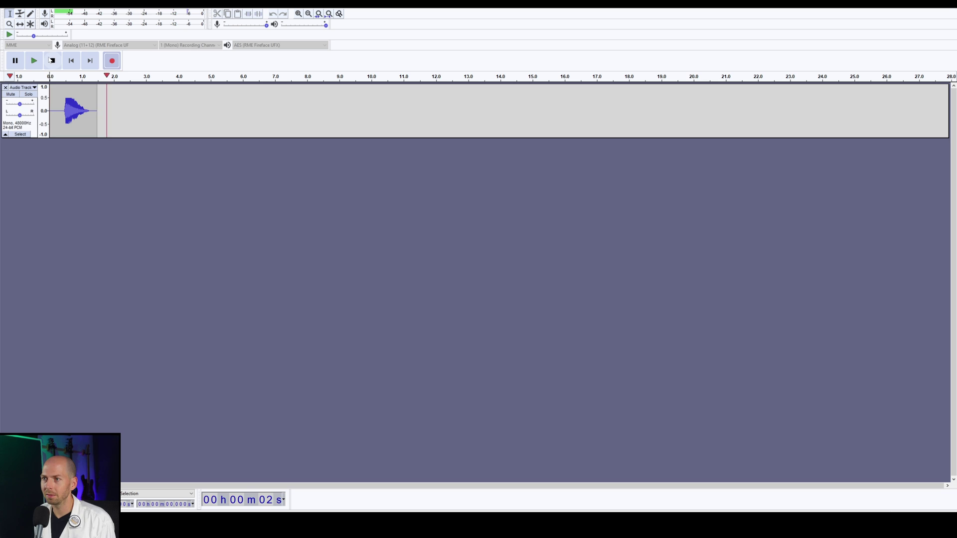
key("space")
left_click_drag(101, 110, 49, 107)
key("space")
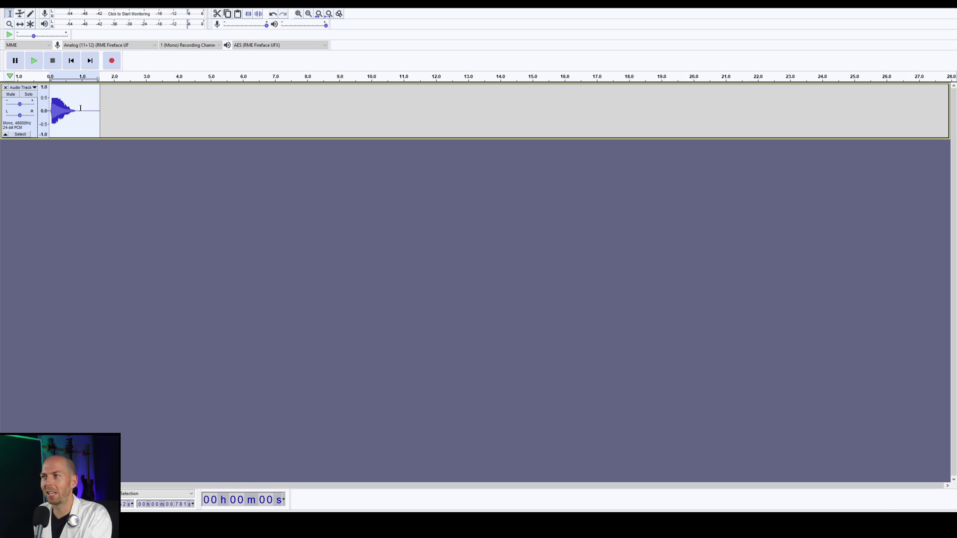
- Export the trimmed recording as a WAV file named Blahhhh in the Downloads folder
left_click(7, 4)
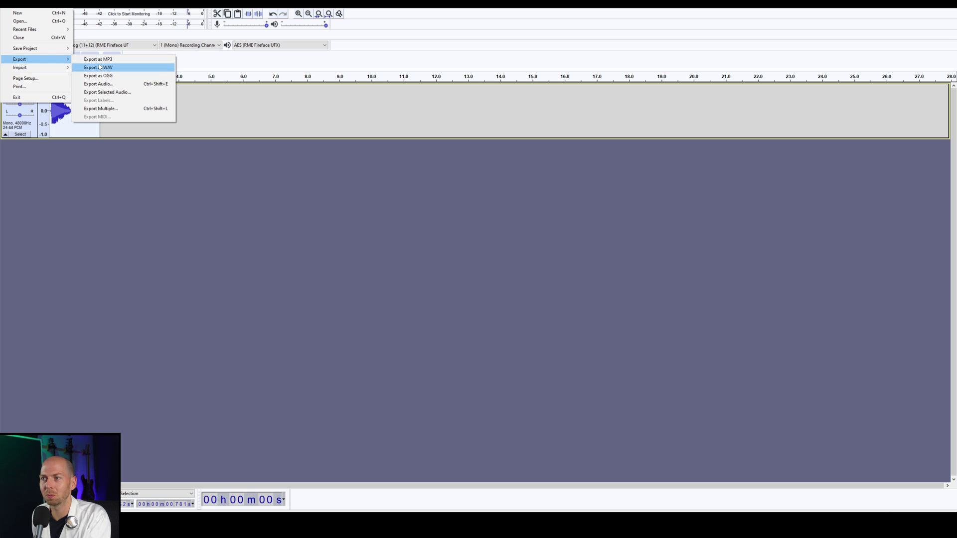
left_click(109, 67)
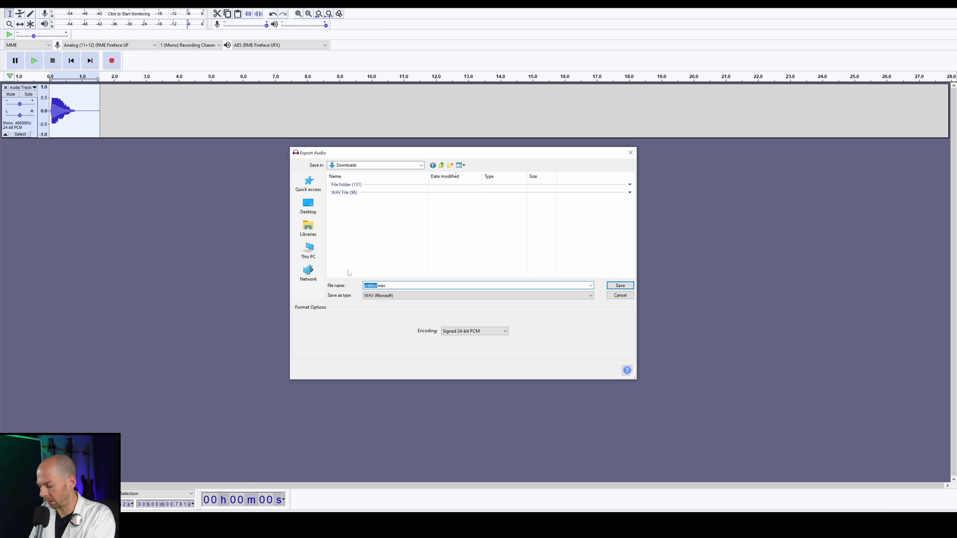
type("Blahhhh")
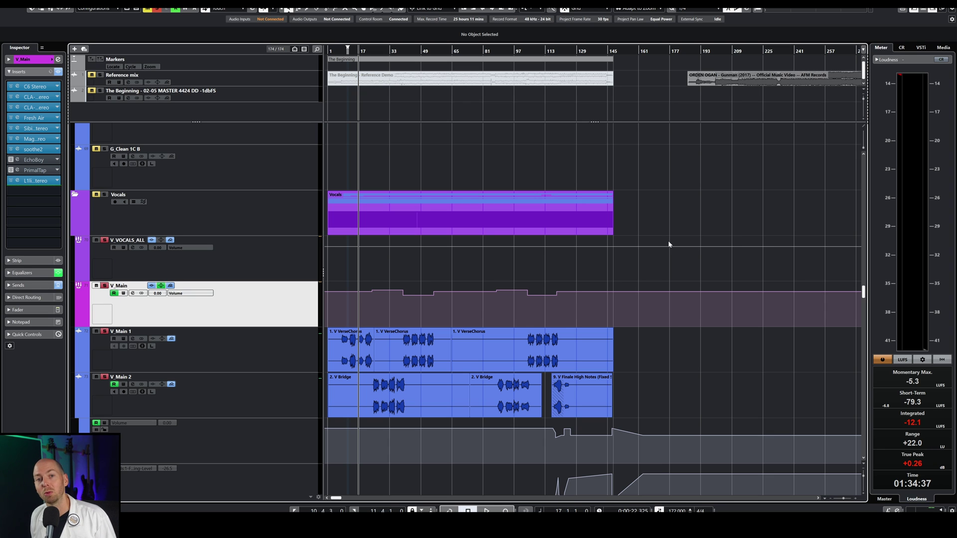
- Switch to Cubase and add the IR1 efficient Stereo reverb to the first free insert slot of the V_Main track
left_click(38, 193)
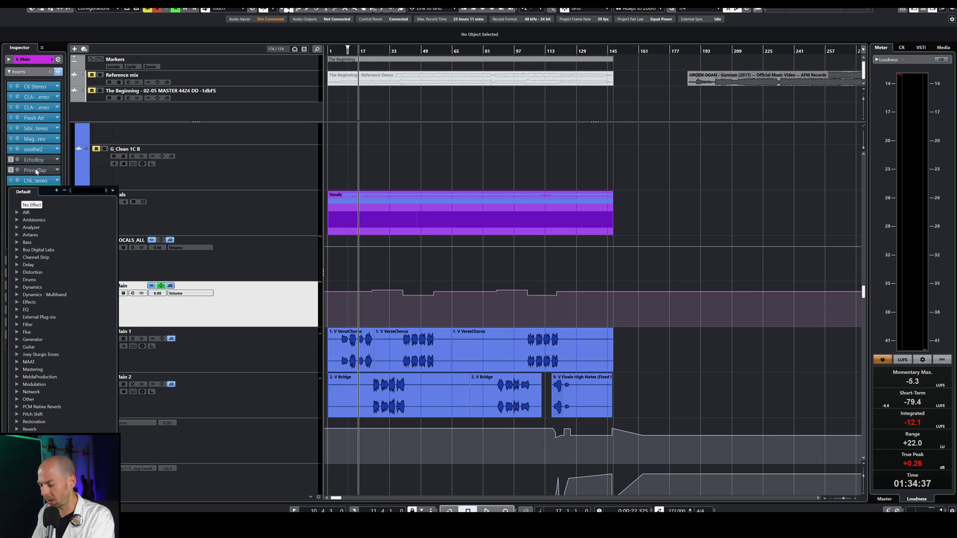
type("ir")
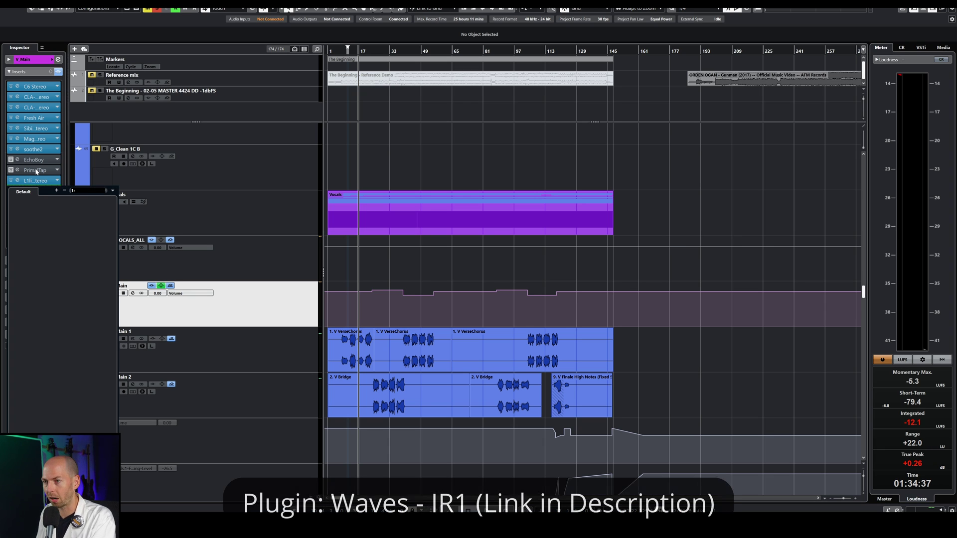
key("Return")
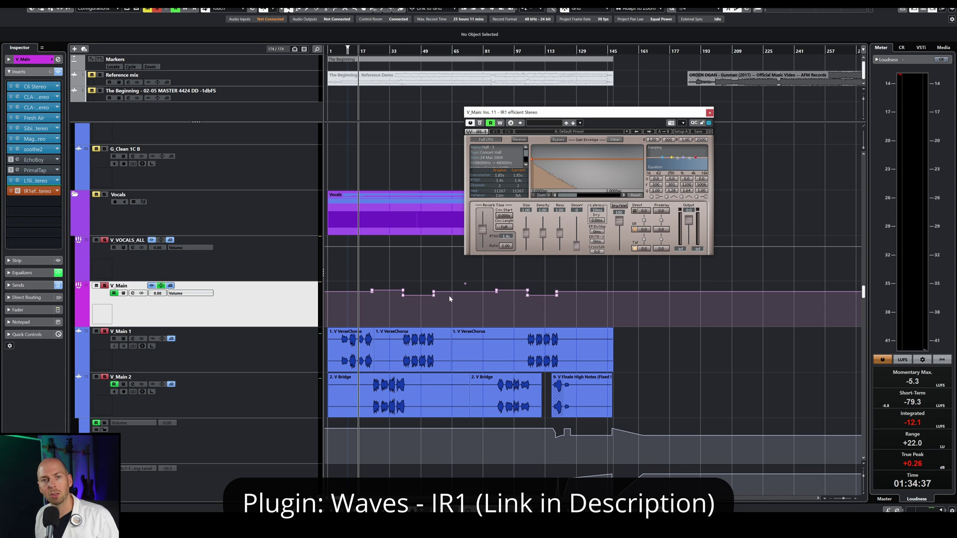
left_click(409, 401)
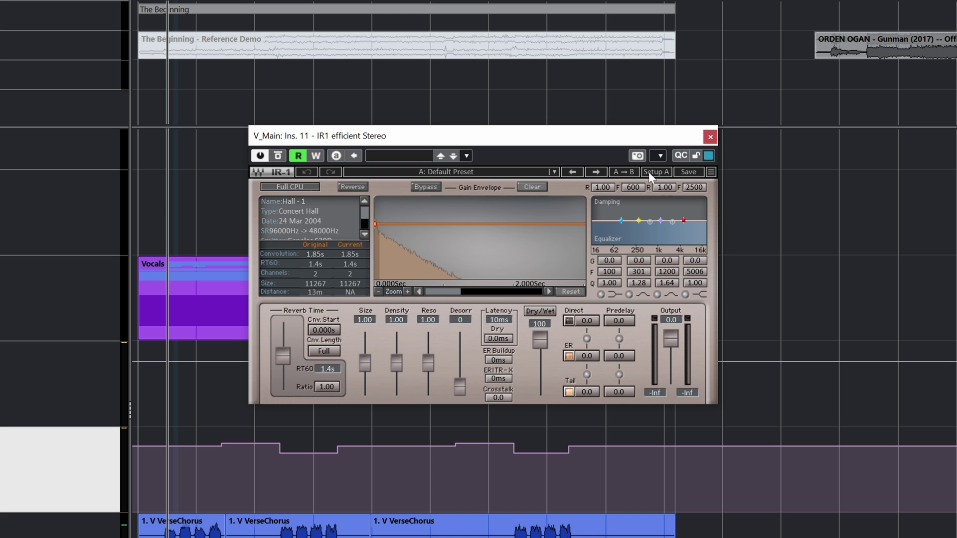
- Import Blahhhh.wav into IR1 as a normalized impulse response
left_click(474, 172)
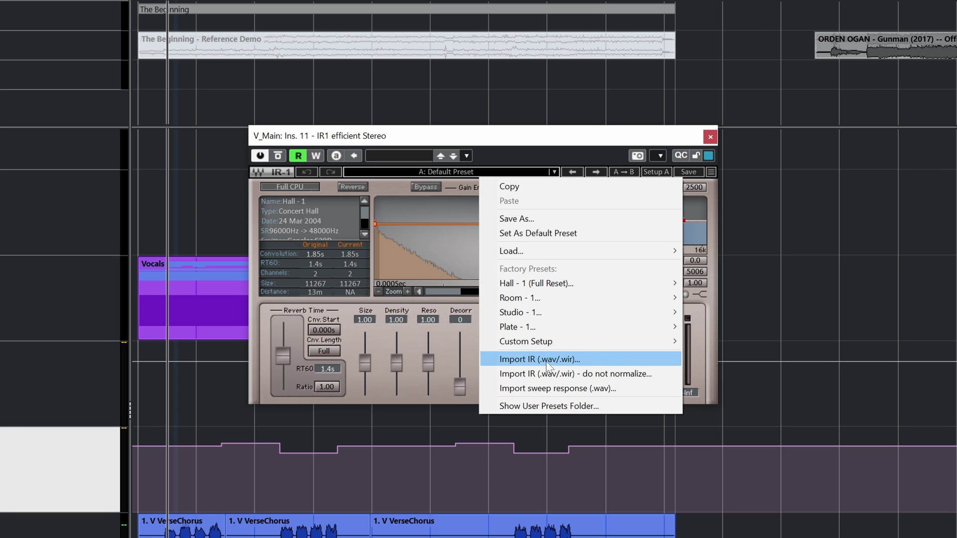
left_click(563, 360)
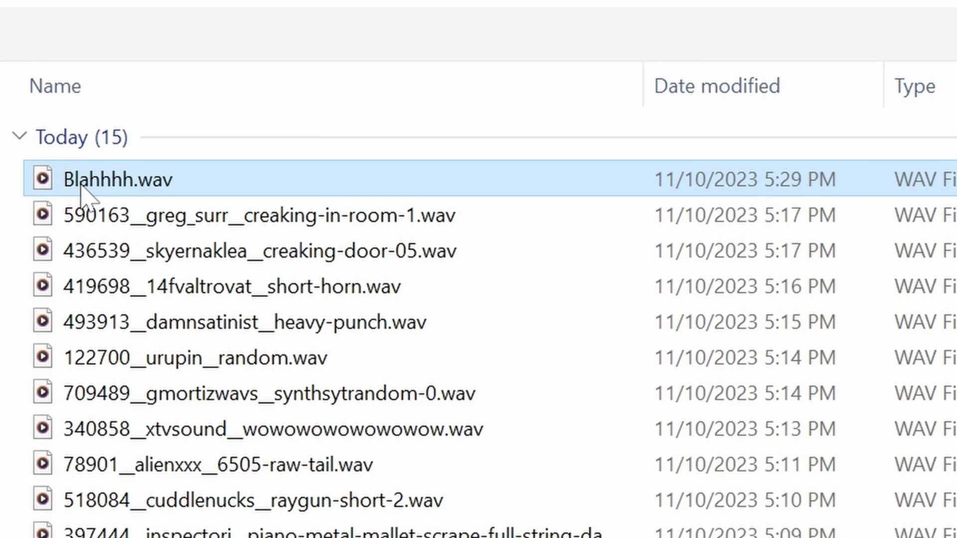
double_click(81, 182)
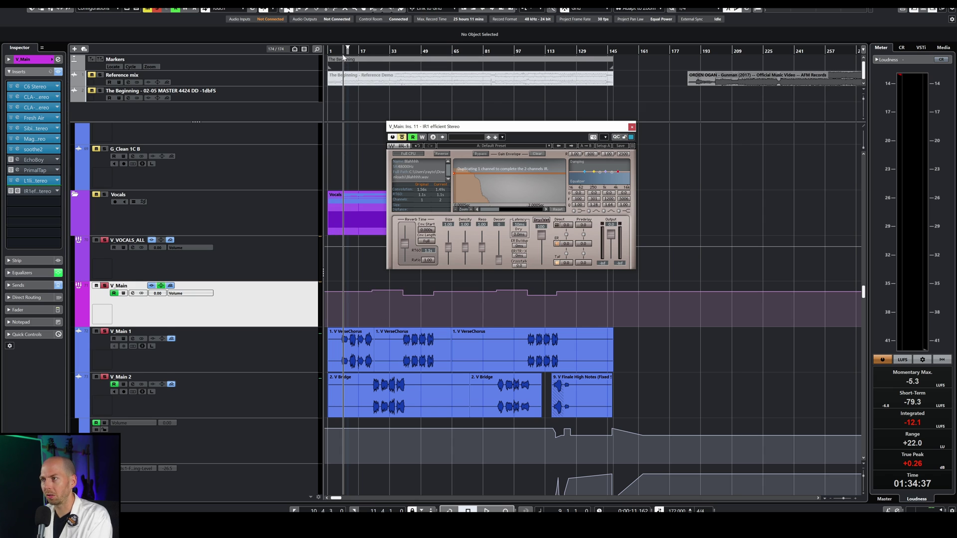
- Set the IR1 Dry/Wet mix to 50 and play the vocals through the reverb
key("h")
key("h")
key("h")
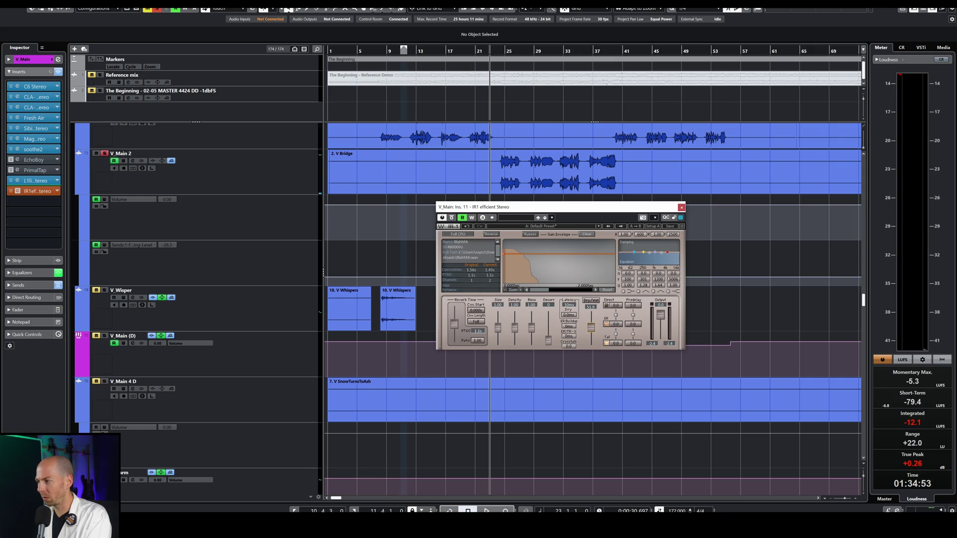
type("50")
key("Return")
key("space")
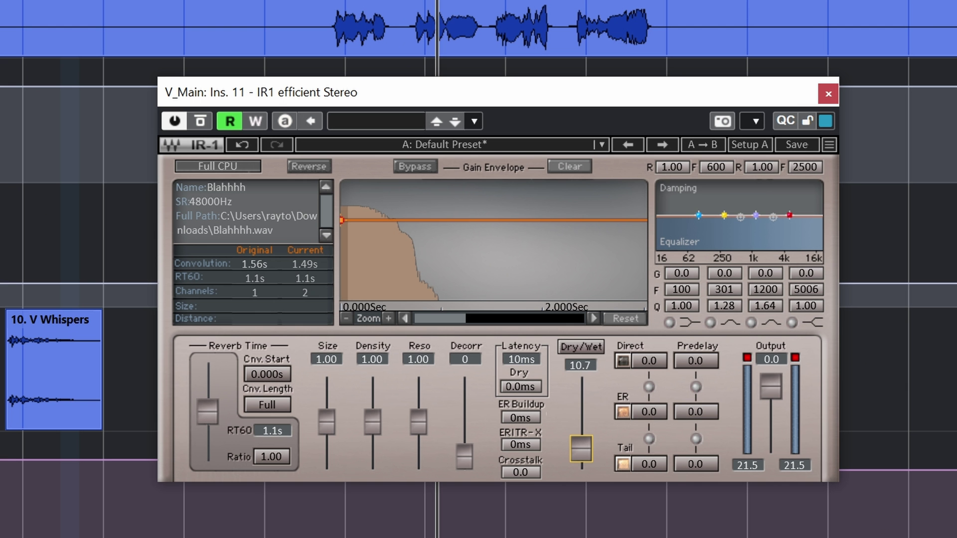
- Lower the IR1 Dry/Wet mix to 5.44 while listening to the vocals
key("space")
left_click_drag(591, 338, 590, 339)
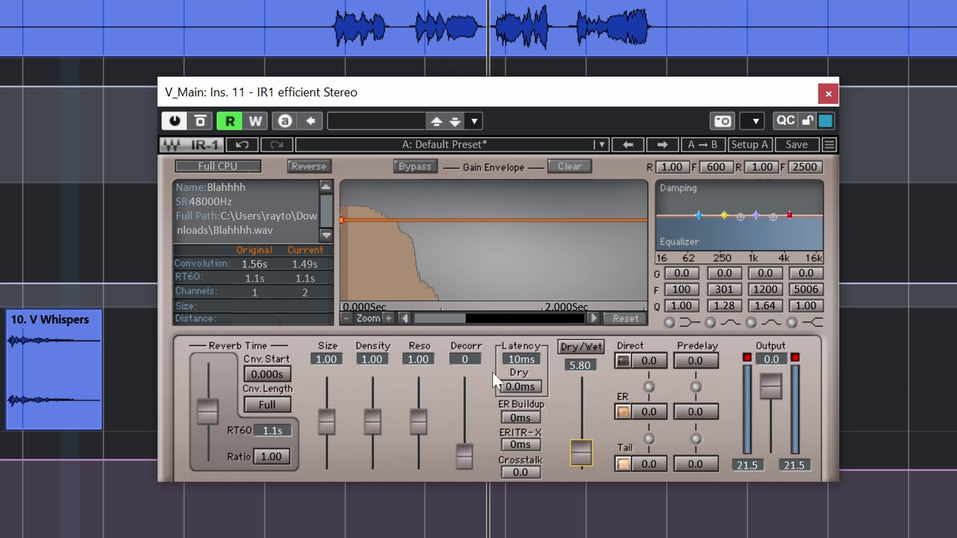
left_click_drag(572, 452, 576, 449)
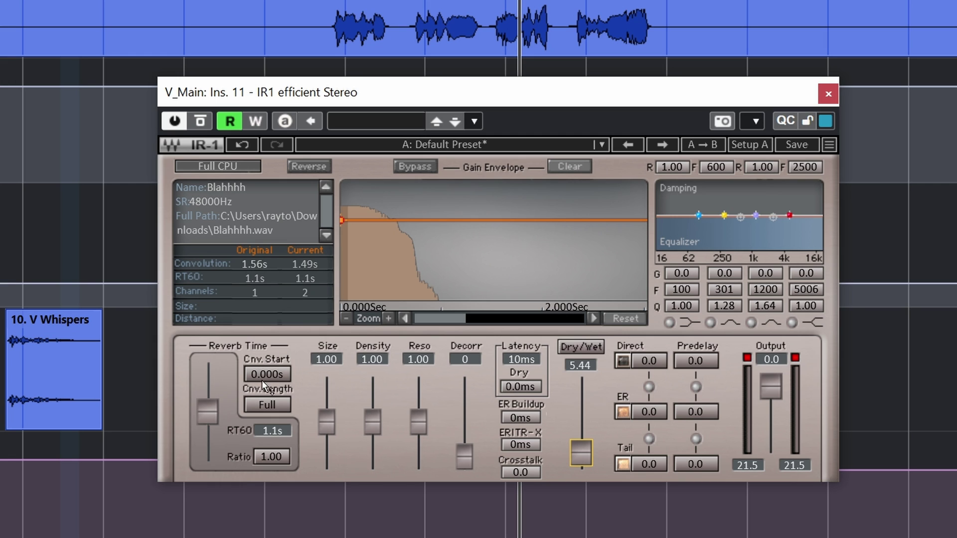
- Set the IR1 convolution start to 0.062 s and adjust the convolution length
left_click_drag(287, 381, 287, 368)
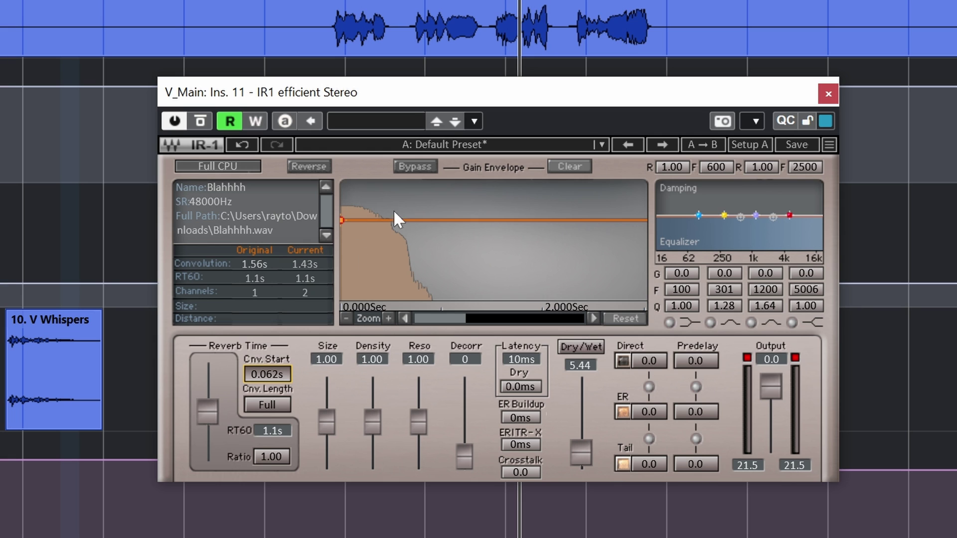
left_click(283, 406)
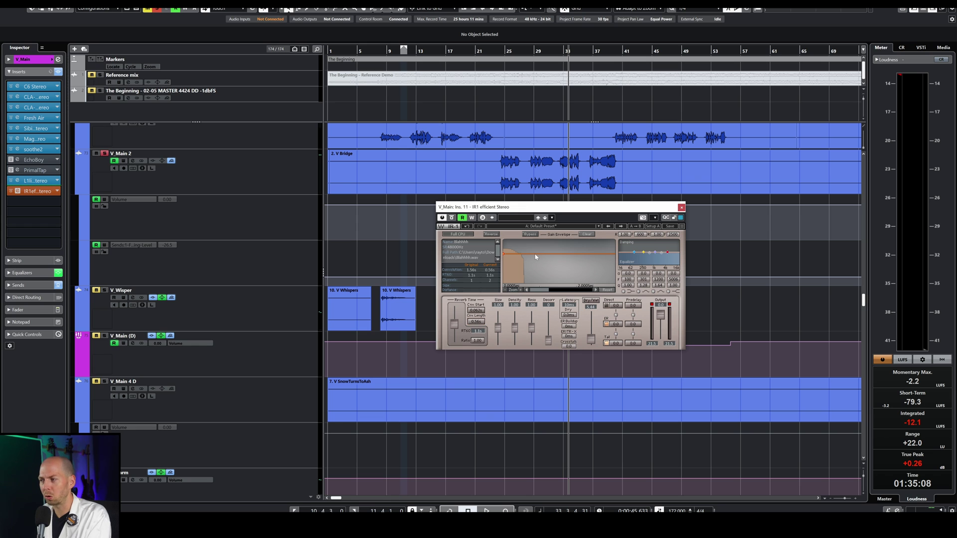
scroll(477, 320, "up", 5)
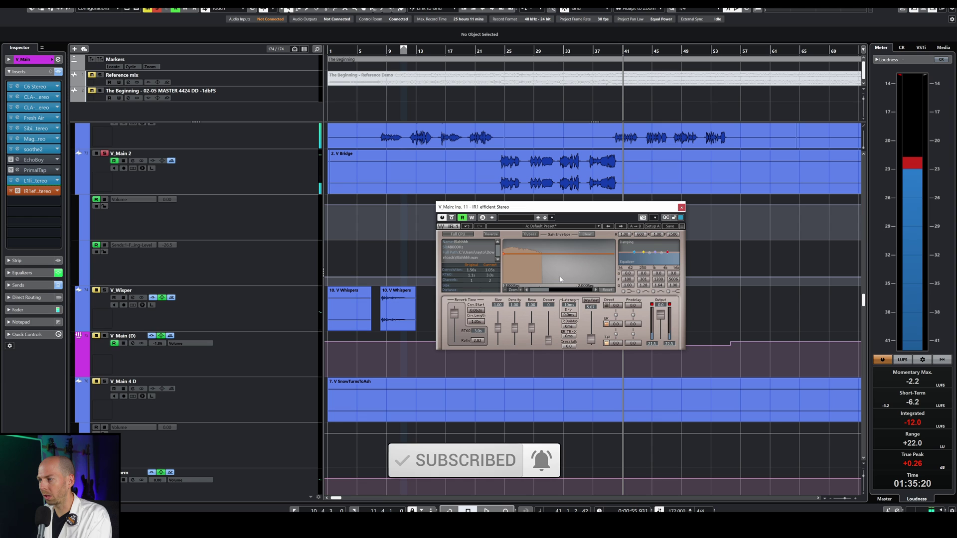
- Add a point to the IR1 gain envelope and reshape the curve so the reverb tail slopes downward
left_click(560, 254)
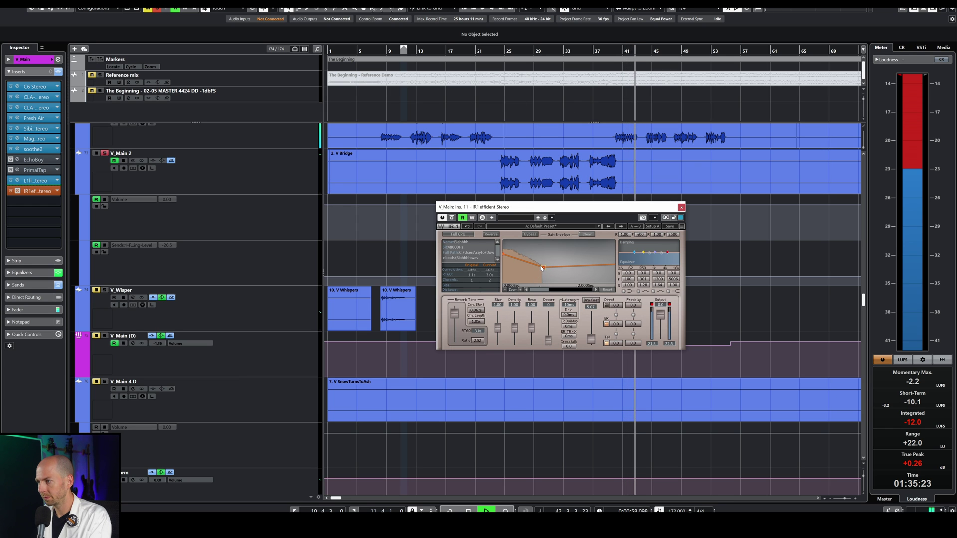
left_click_drag(544, 268, 523, 264)
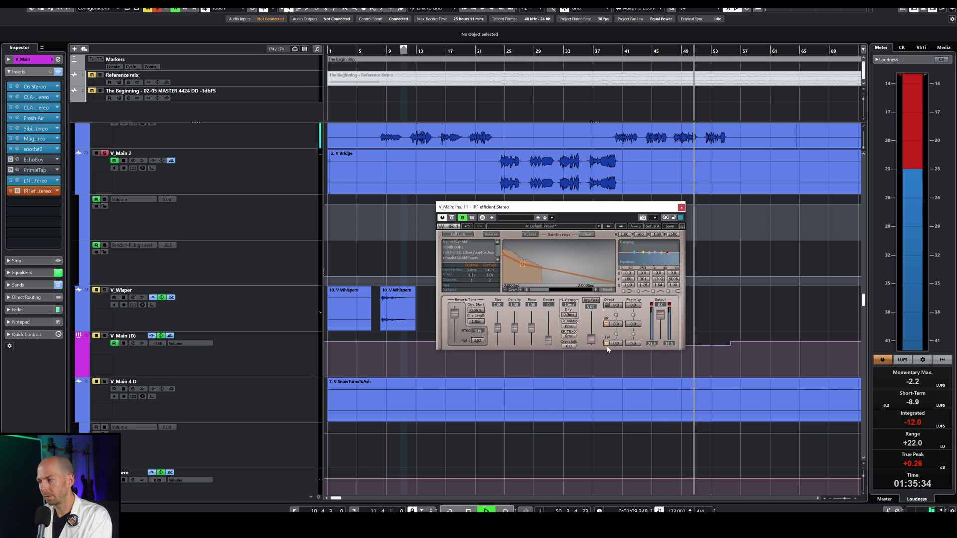
- Load the 436539__skyernaklea__creaking-door-05 recording as the IR1 impulse response and play the main vocals through it
key("space")
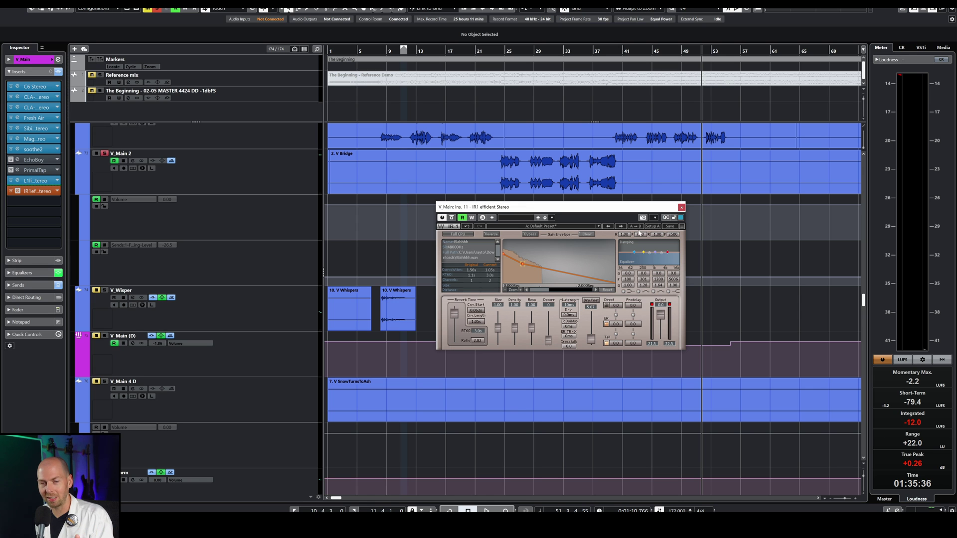
left_click(584, 228)
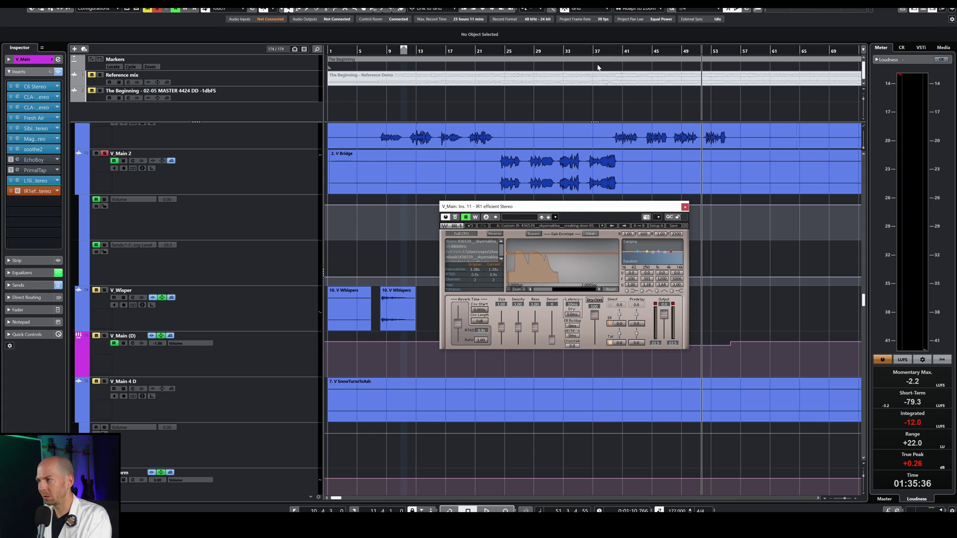
key("space")
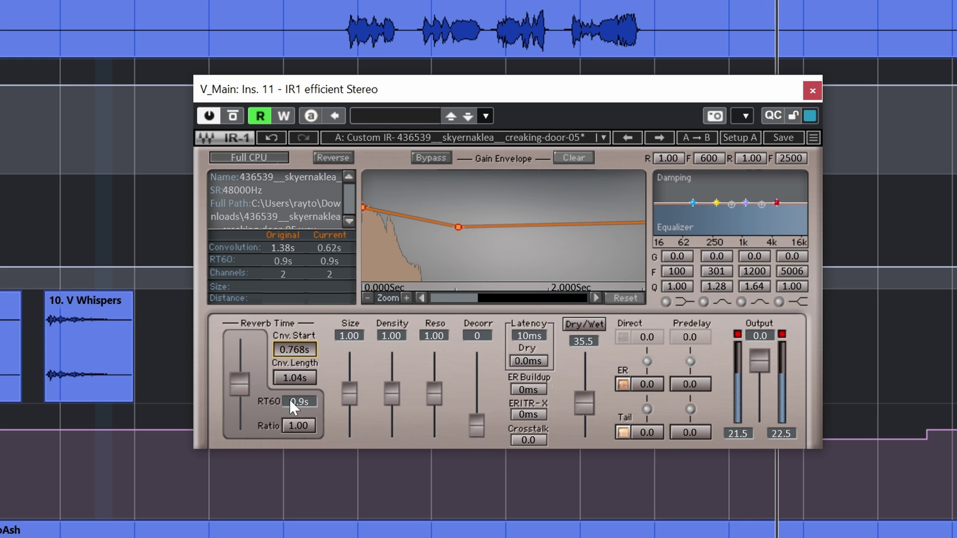
- Remove the added point from the IR1 gain envelope and raise the convolution length to about 2.54 s
double_click(459, 227)
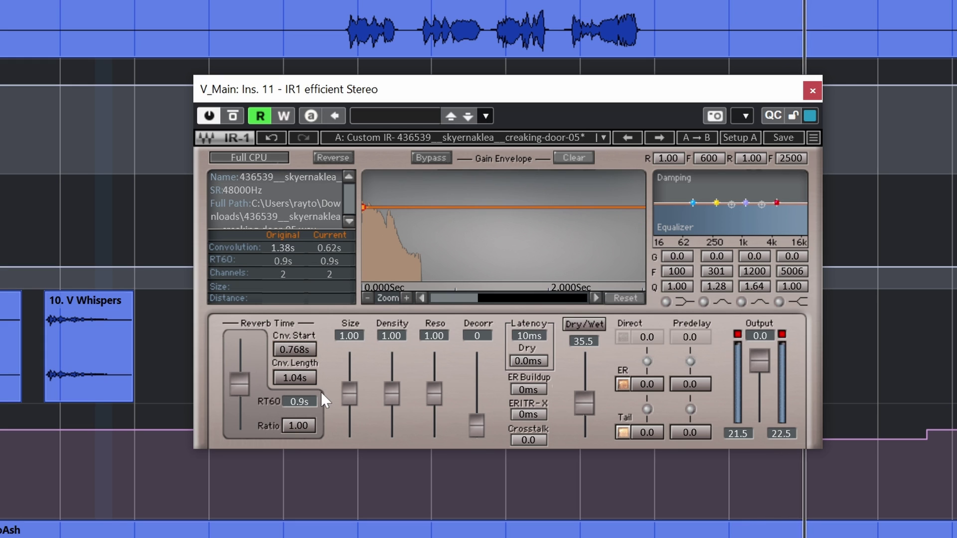
left_click_drag(298, 375, 311, 375)
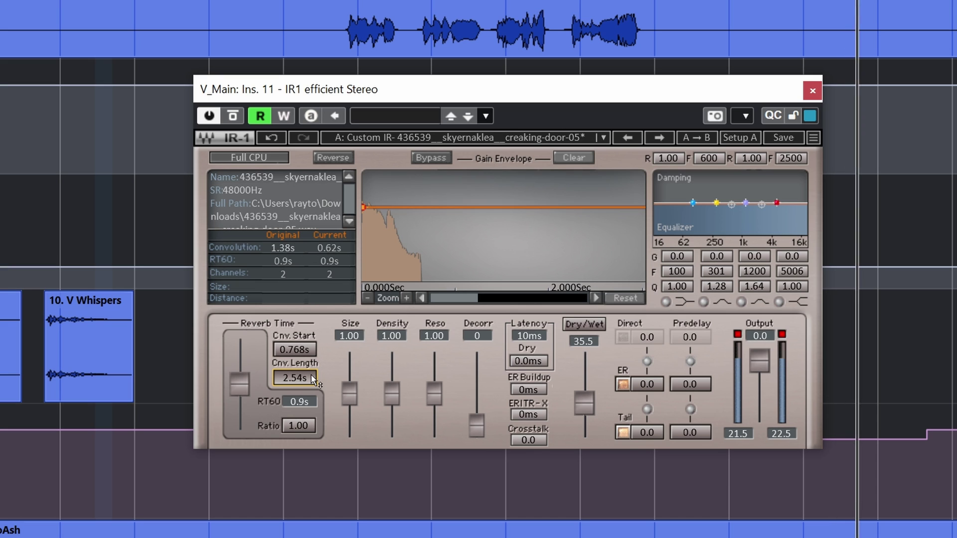
scroll(311, 377, "up", 3)
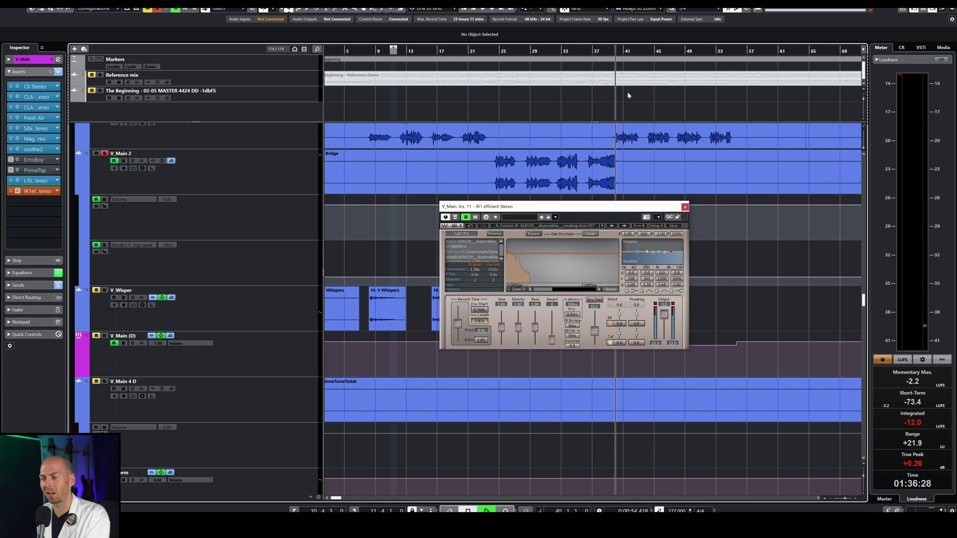
- Clear the track solos, import 493913__damnsatinist__heavy-punch.wav as the IR1 impulse response, and play the bridge vocals
left_click(157, 11)
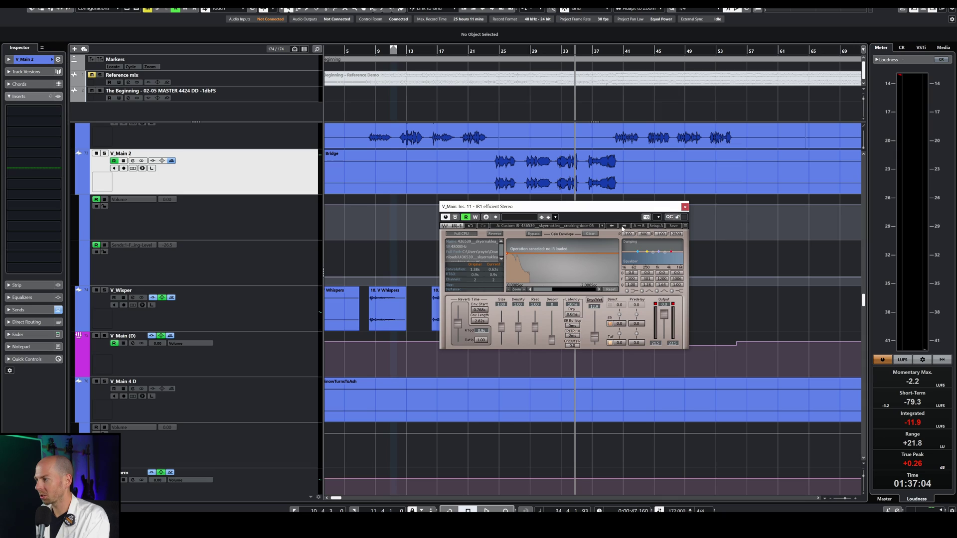
left_click(577, 227)
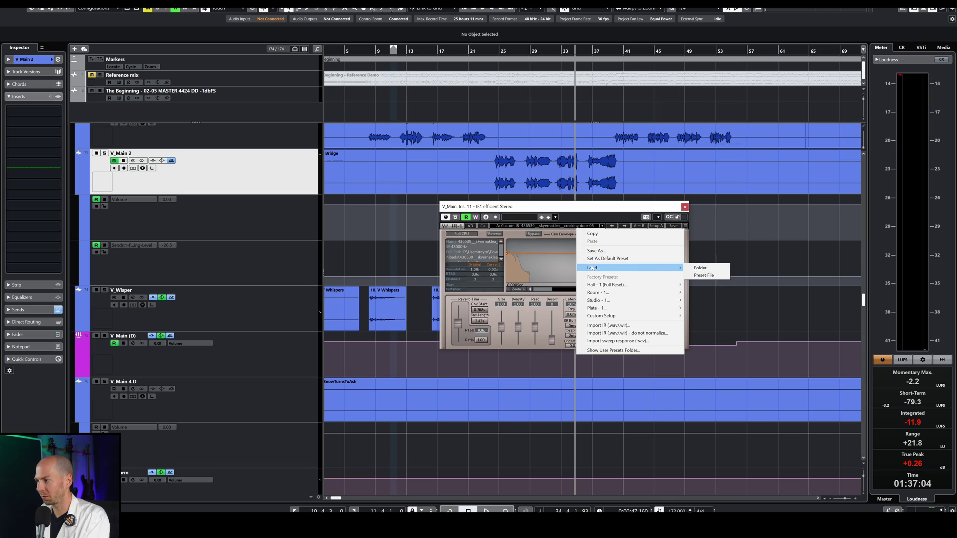
left_click(542, 232)
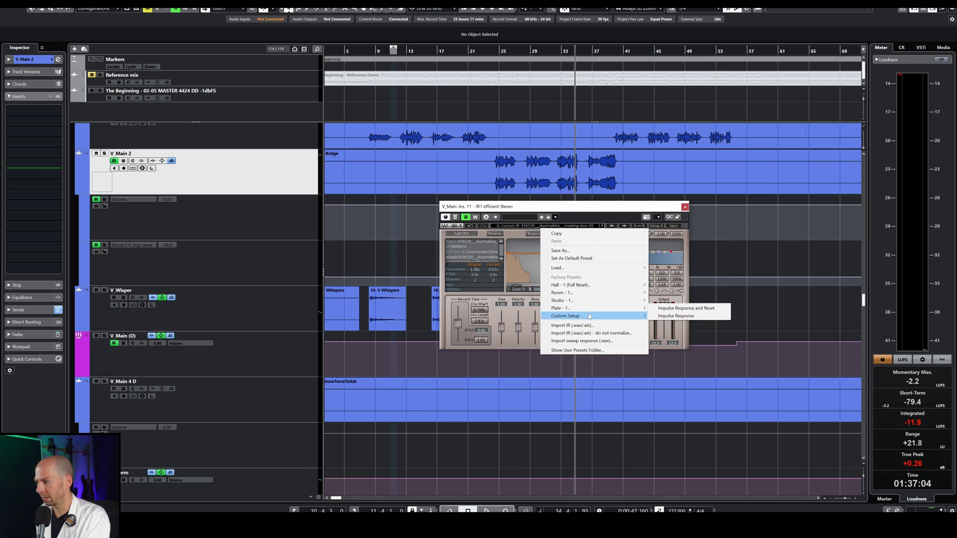
left_click(572, 324)
left_click(395, 283)
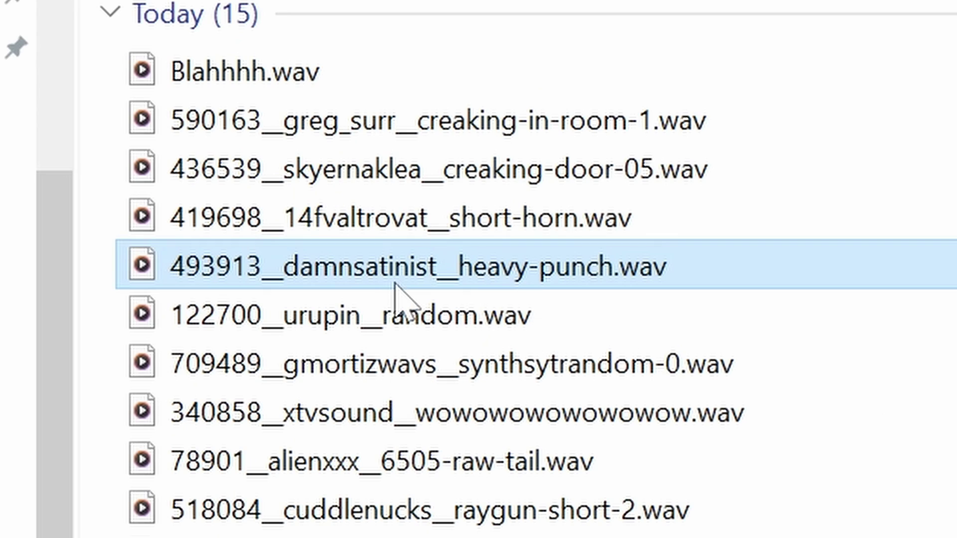
double_click(367, 279)
key("s")
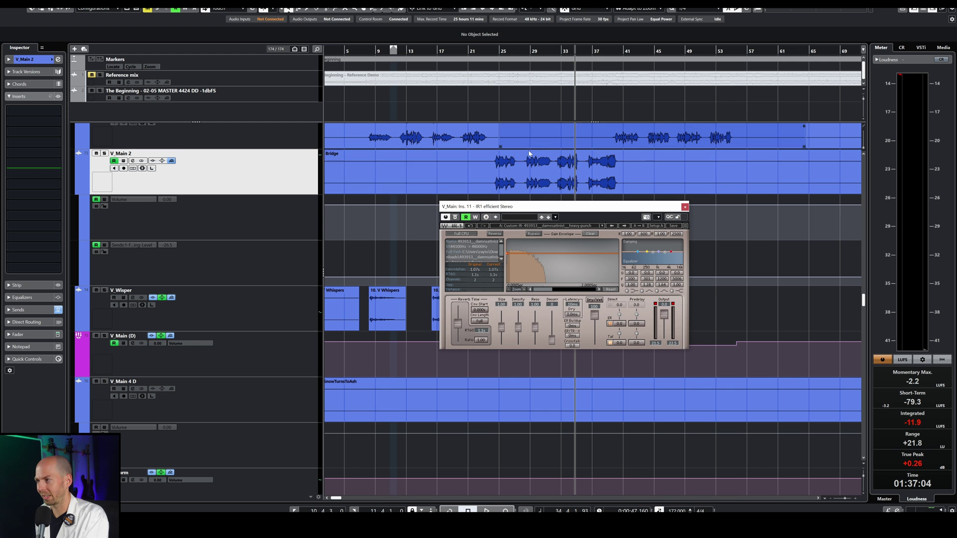
left_click(524, 50)
key("space")
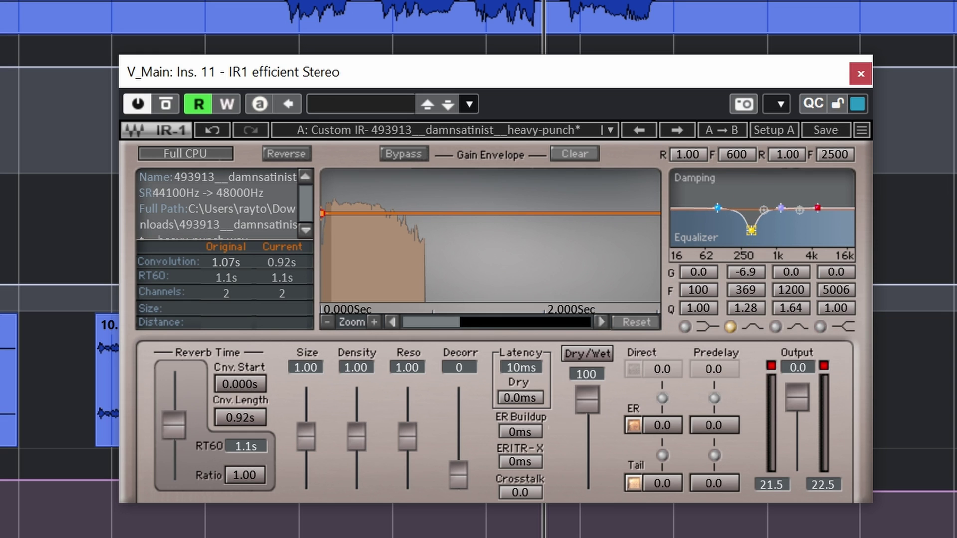
- Widen the IR1 low-mid EQ cut to Q 0.44 at 361 Hz and lower the reverb time ratio to 0.58
scroll(749, 232, "down", 3)
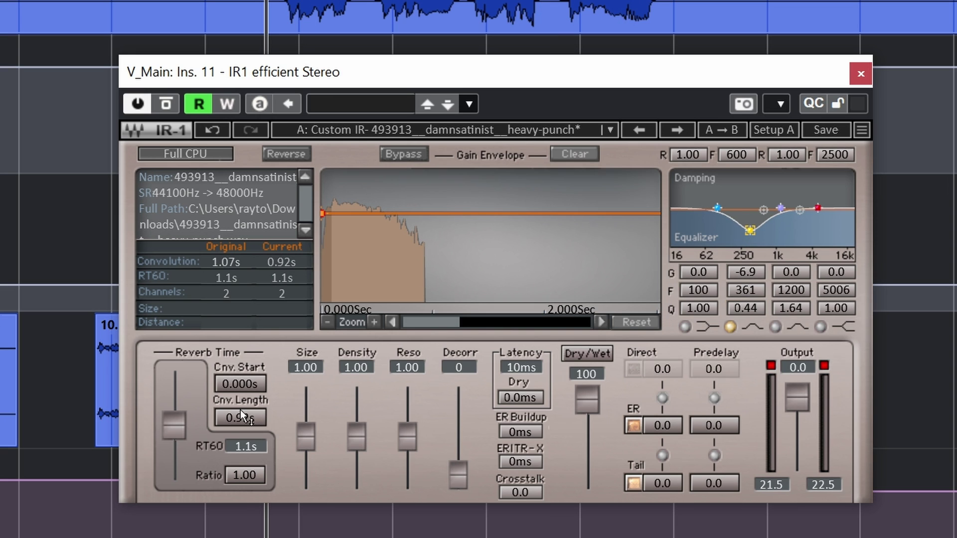
scroll(247, 477, "down", 5)
- Lower the IR1 Dry/Wet mix to 2.54 and move the convolution start slightly into the impulse while listening
left_click_drag(585, 395, 586, 474)
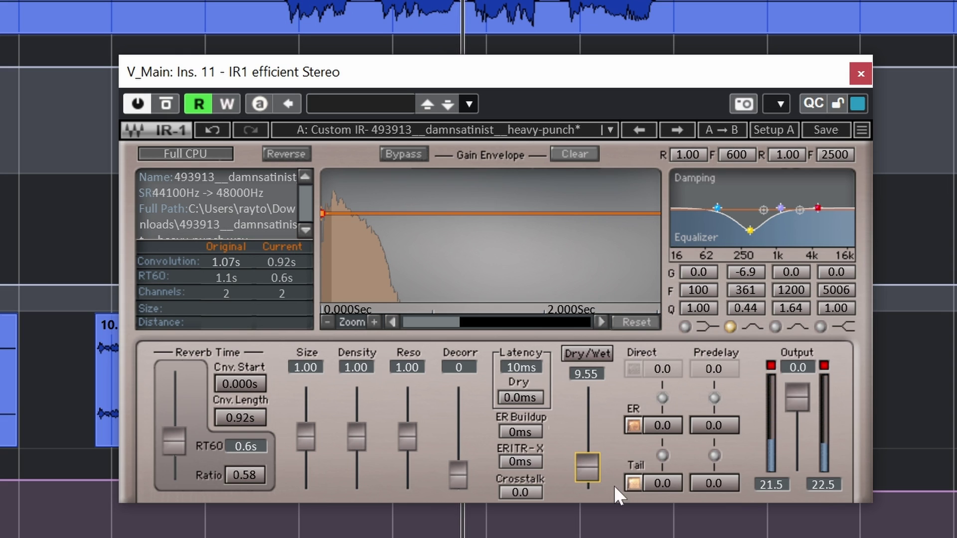
left_click_drag(586, 478, 587, 473)
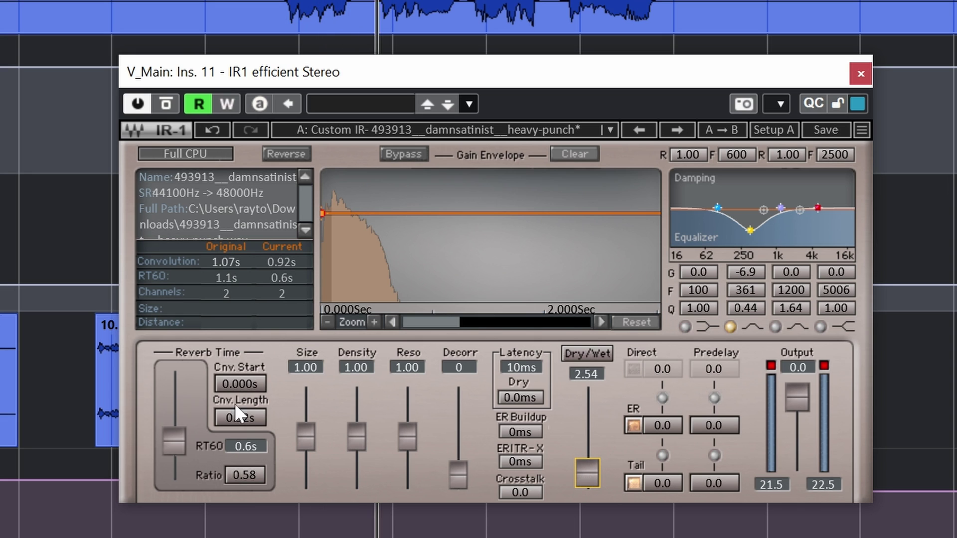
left_click_drag(238, 384, 238, 378)
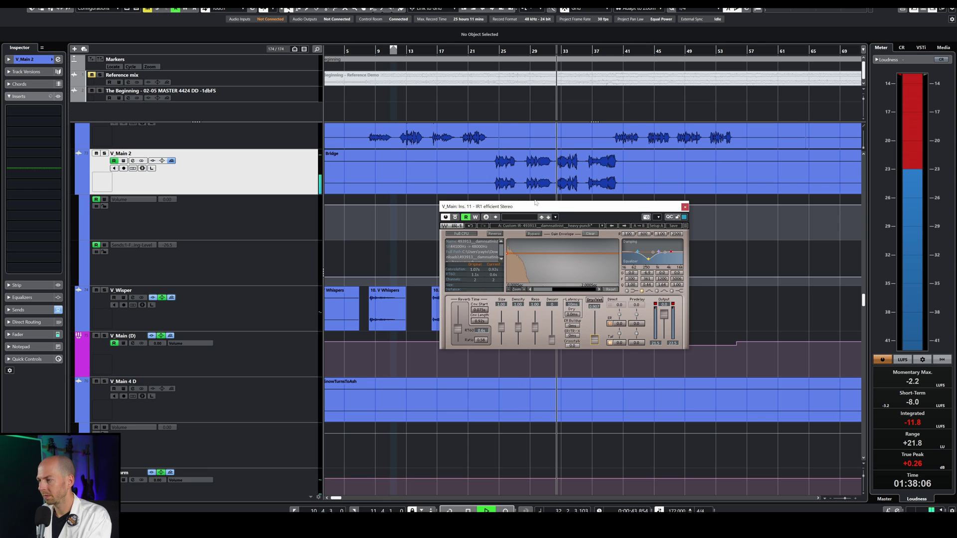
- Solo the V_Main 2 track to check the reverb on its own and stop playback
key("s")
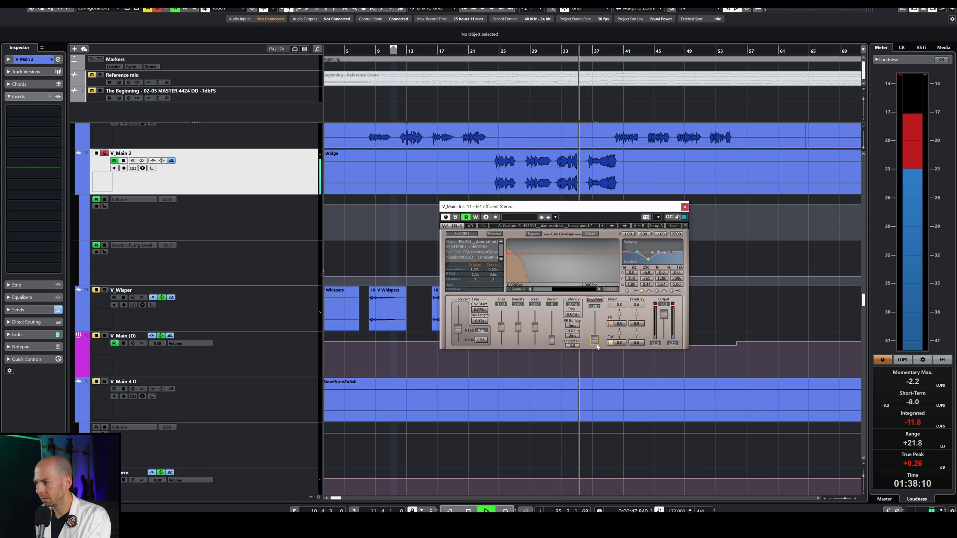
key("space")
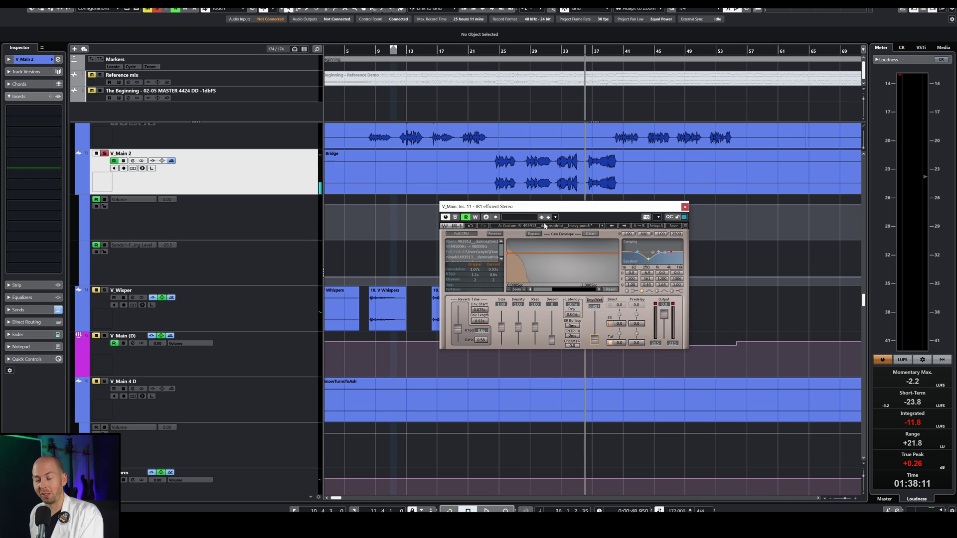
- Import 419698__14fvaltrovat__short-horn.wav as the IR1 impulse response and play the bridge vocals through it
left_click(510, 228)
mouse_move(598, 293)
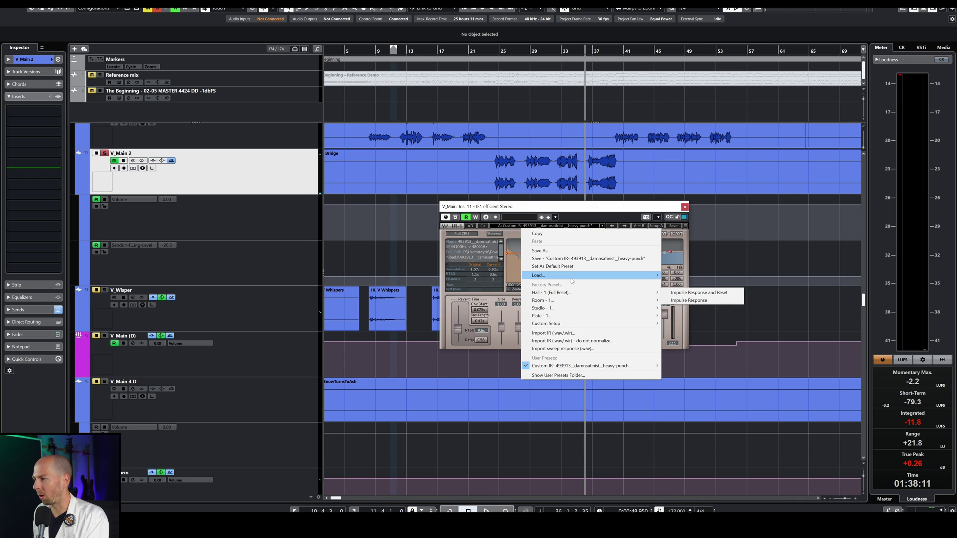
left_click(697, 294)
left_click(425, 300)
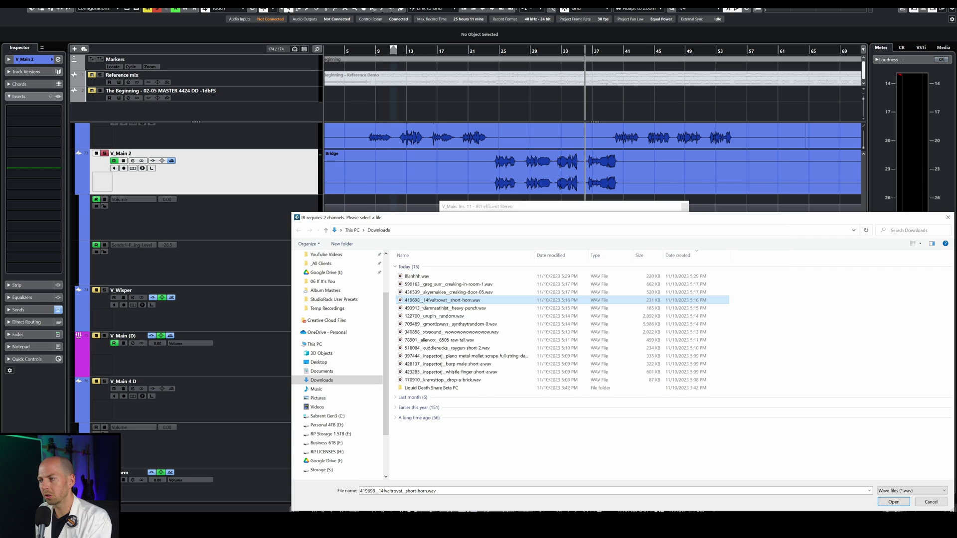
double_click(440, 301)
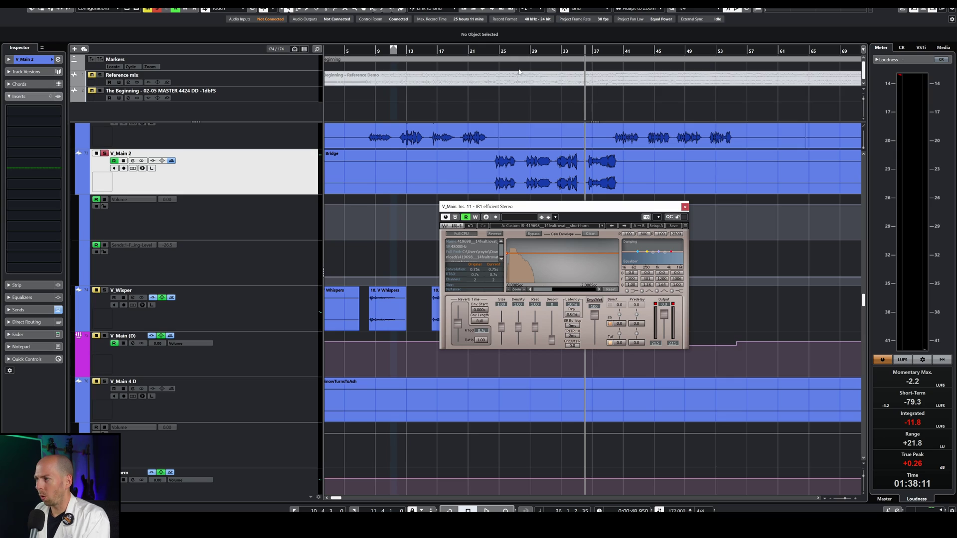
double_click(493, 50)
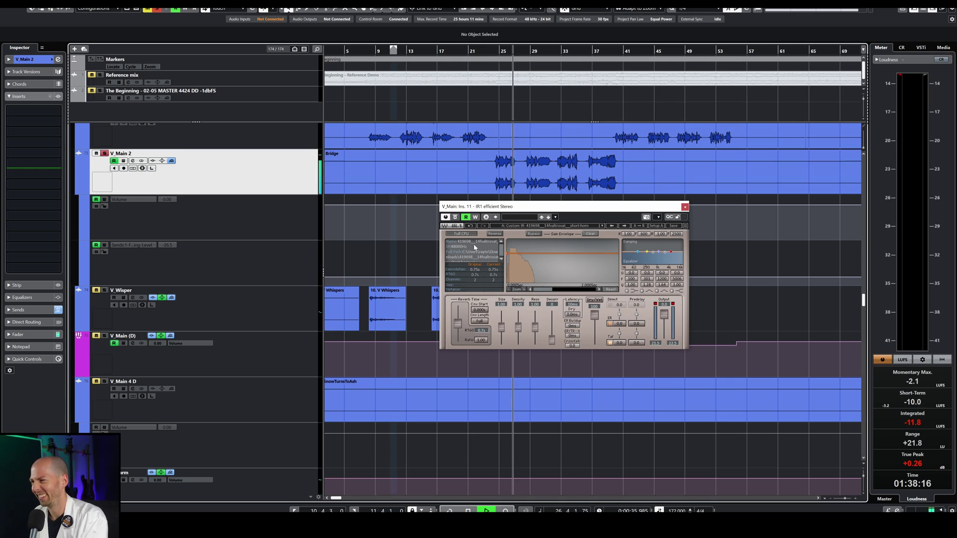